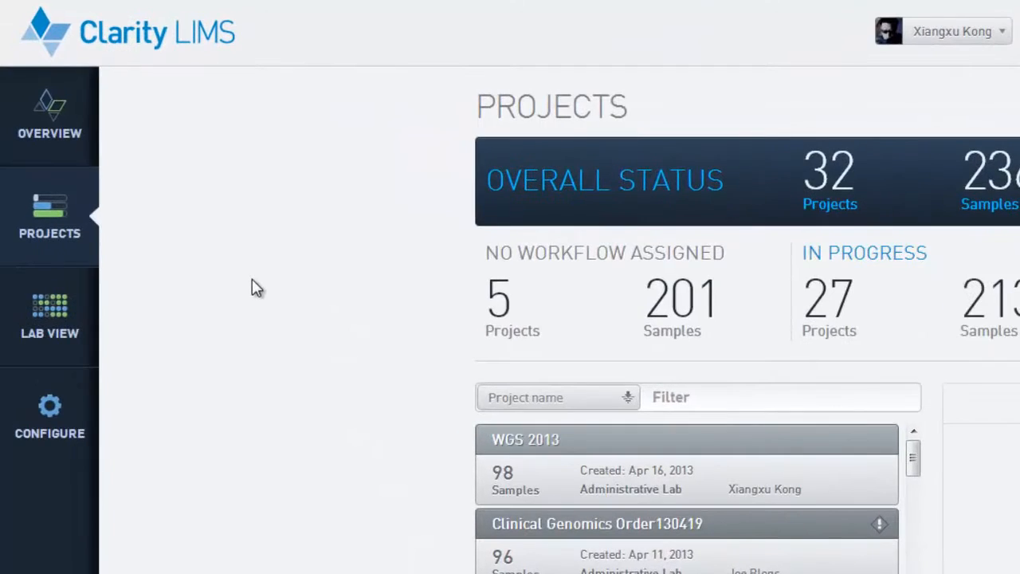
- Create a new protocol in the LIMS configuration named "Configure Your Clarity: DNA Preparation" with the type Sample Prep
{"action": "left_click", "coordinate": [49, 413]}
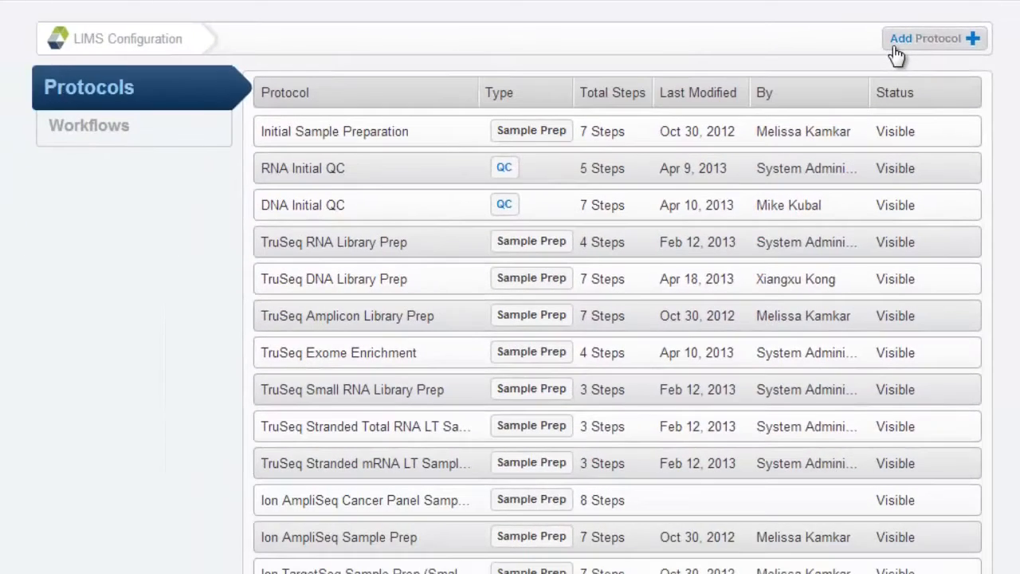
{"action": "left_click", "coordinate": [803, 82]}
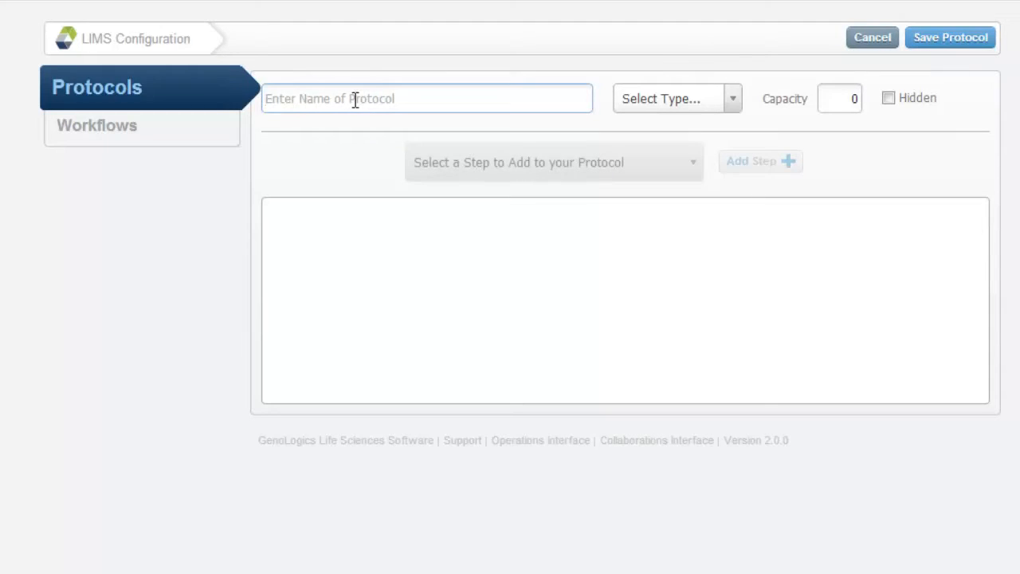
{"action": "type", "text": "Configure Your Clarity: DNA Preparation"}
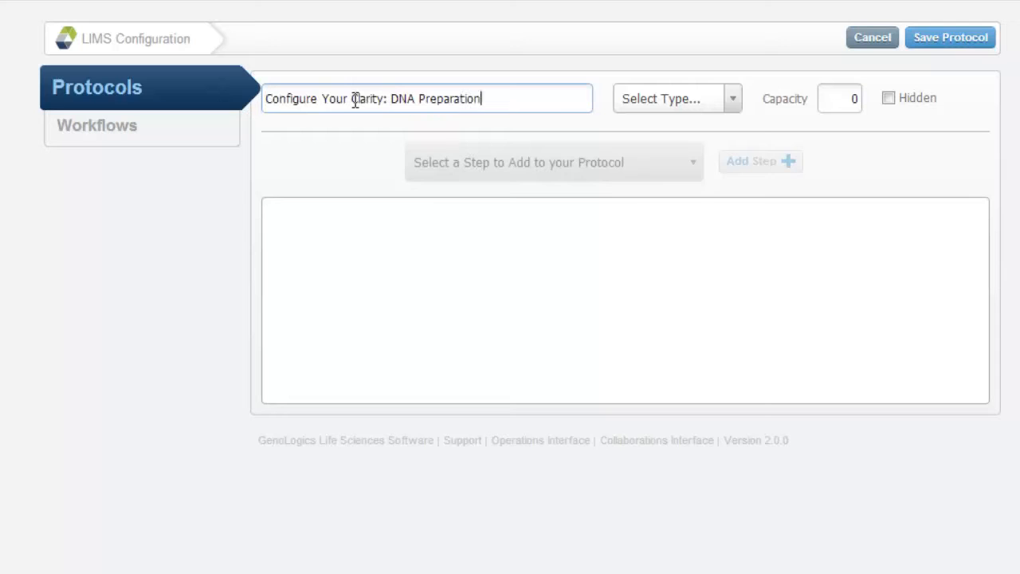
{"action": "left_click", "coordinate": [647, 102]}
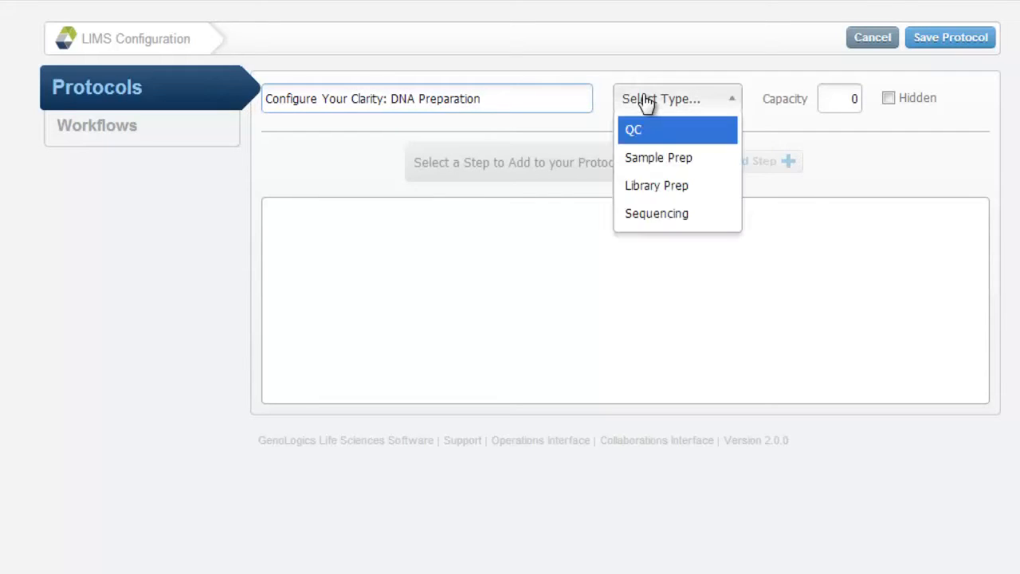
{"action": "left_click", "coordinate": [650, 159]}
{"action": "key", "text": "Tab"}
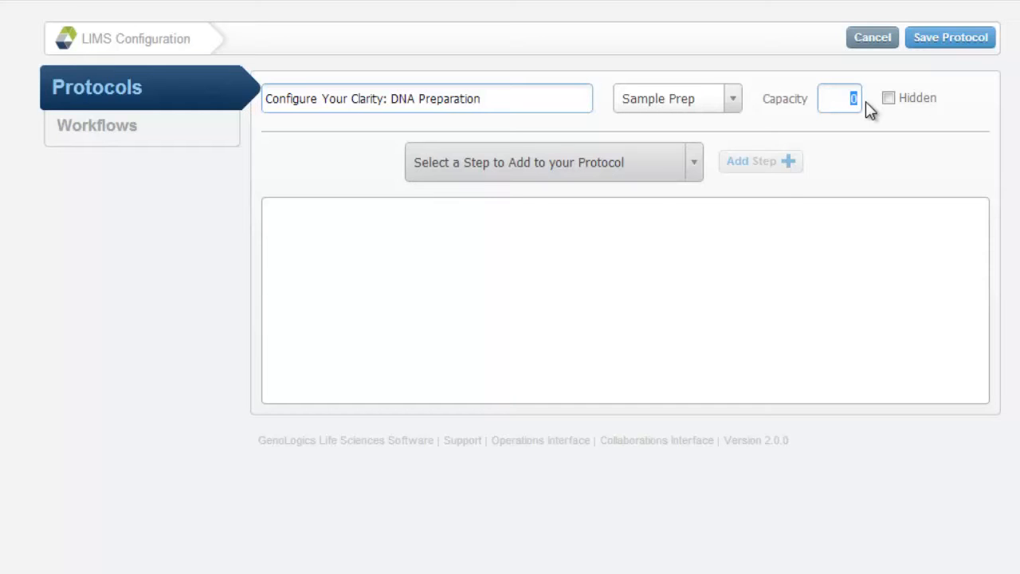
{"action": "left_click", "coordinate": [659, 168]}
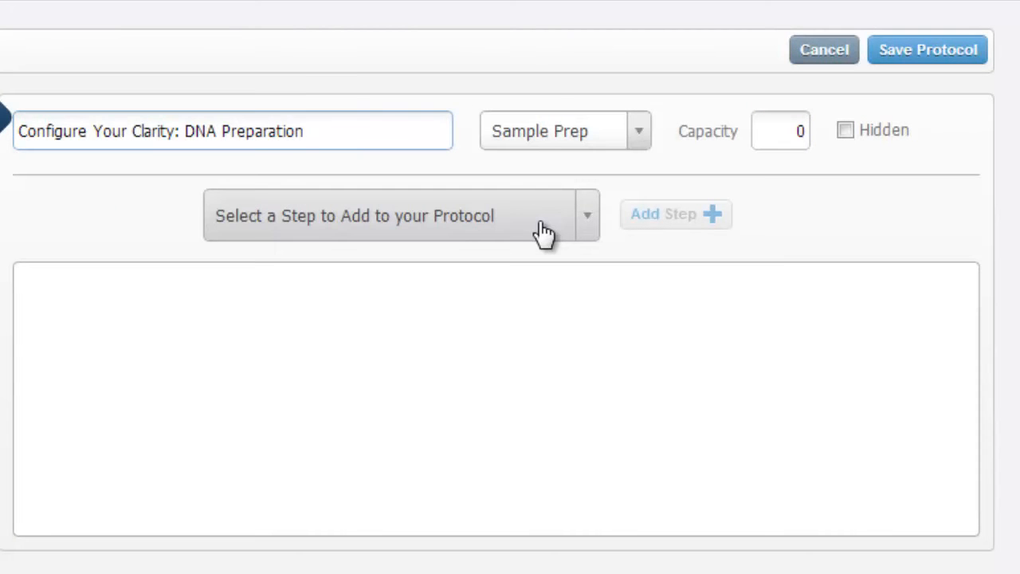
- Find the "Circularize, Fragment and Amplify" step by searching for "Fragment" and add it to the protocol
{"action": "left_click", "coordinate": [544, 233]}
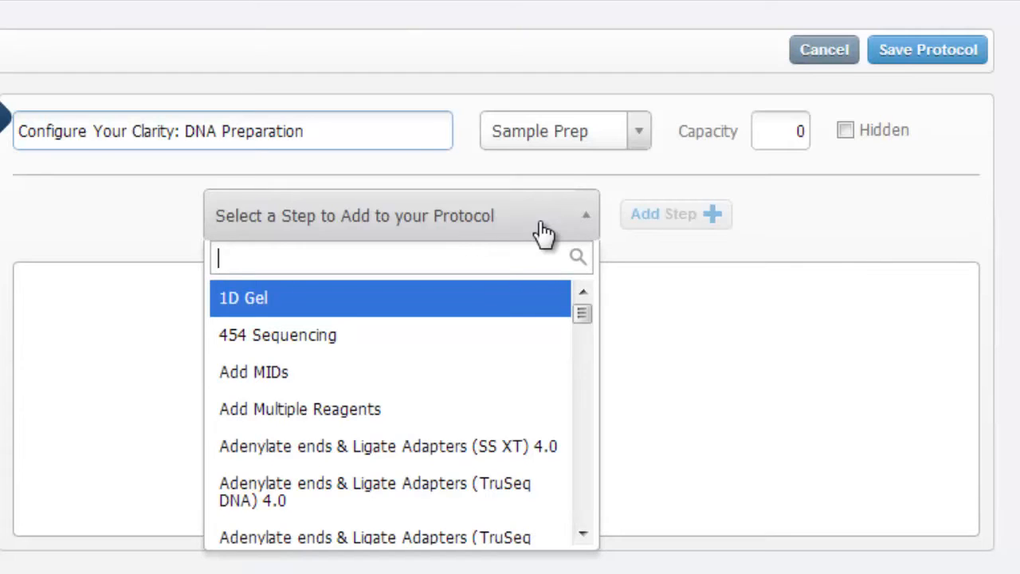
{"action": "type", "text": "Fragment"}
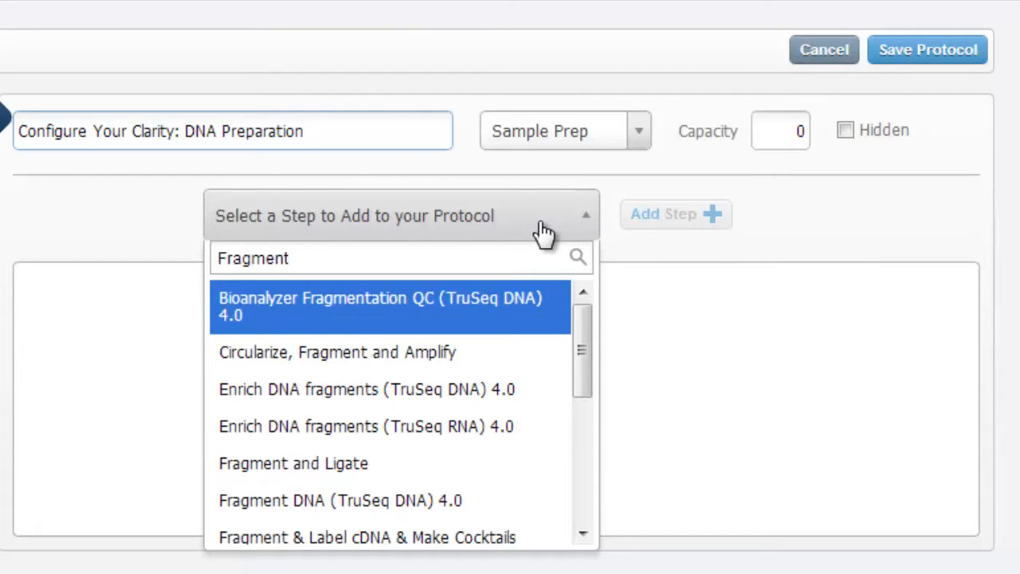
{"action": "left_click", "coordinate": [493, 356]}
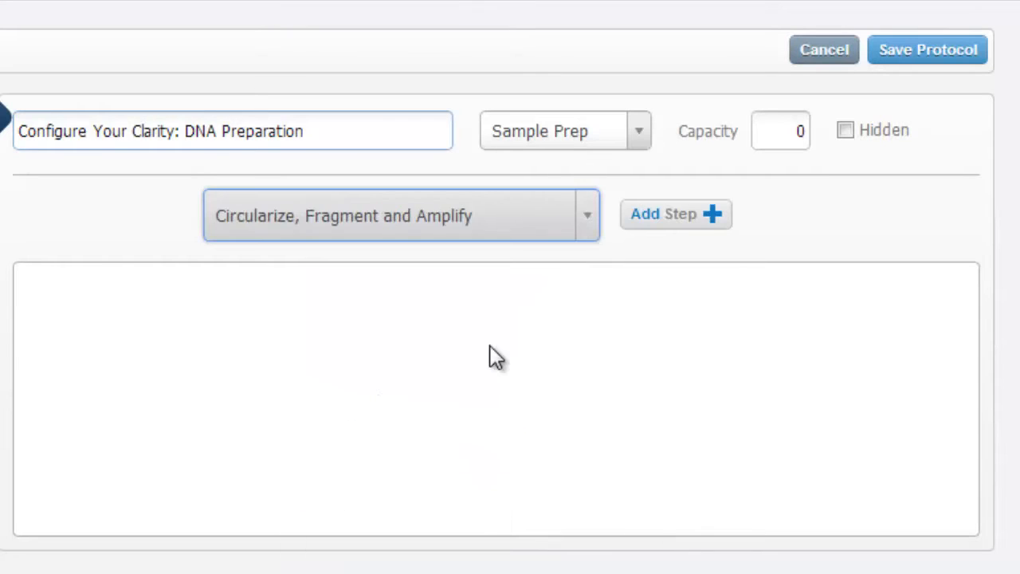
{"action": "left_click", "coordinate": [689, 228]}
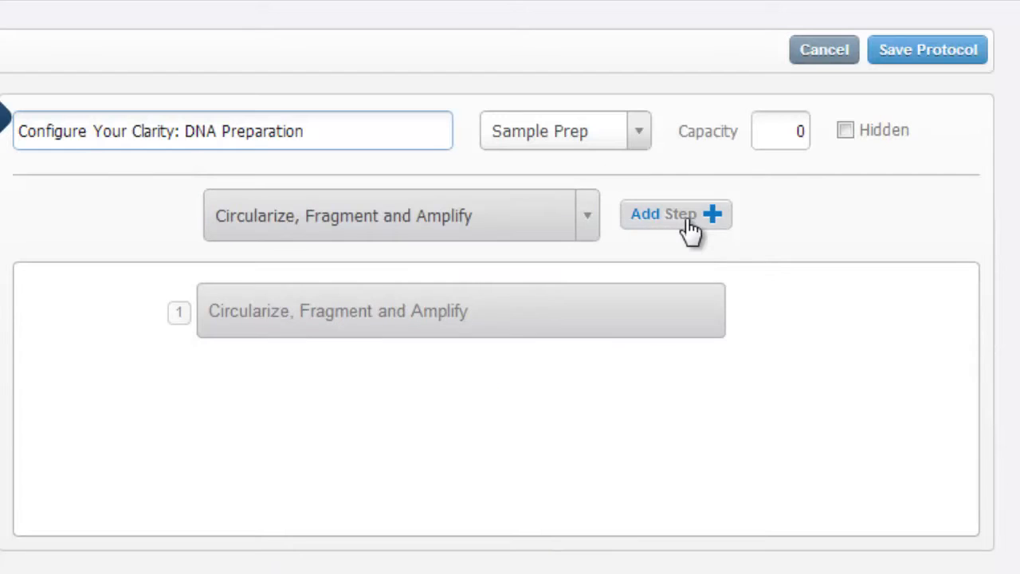
- Find the "Repair DNA Ends (SS XT) 4.0" step and add it as the protocol's second step
{"action": "left_click", "coordinate": [588, 215]}
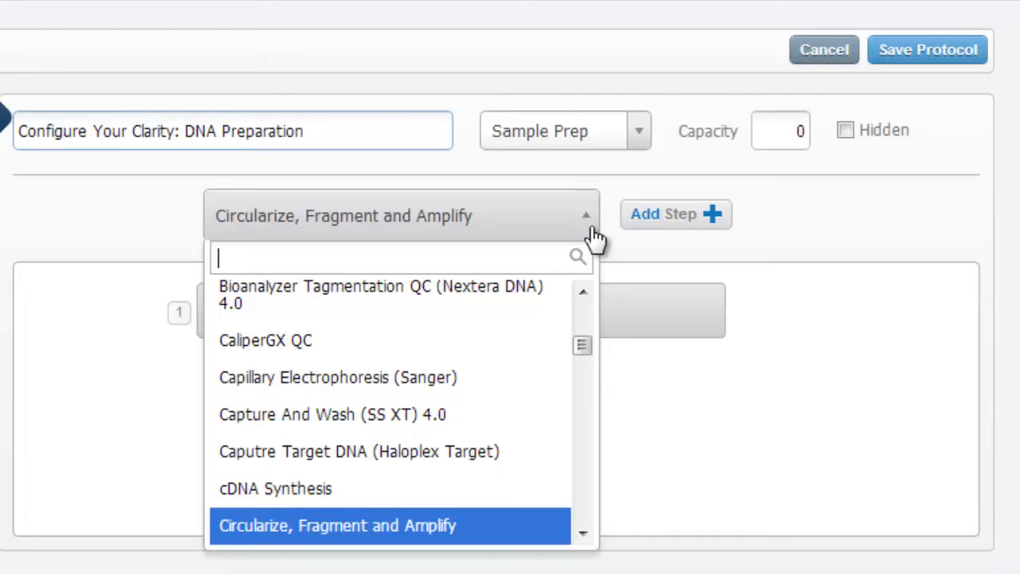
{"action": "type", "text": "Repai"}
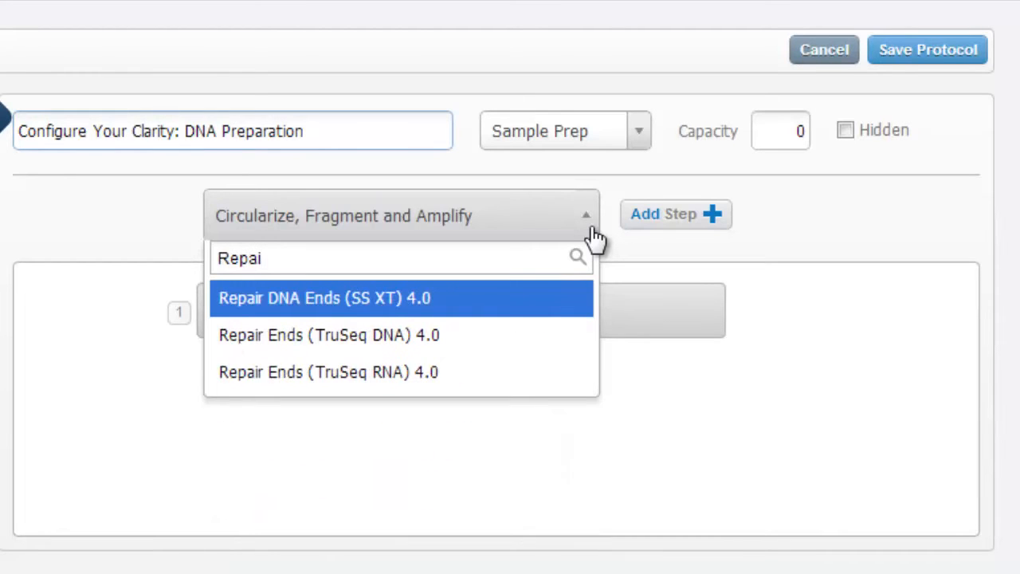
{"action": "left_click", "coordinate": [486, 307]}
{"action": "left_click", "coordinate": [669, 225]}
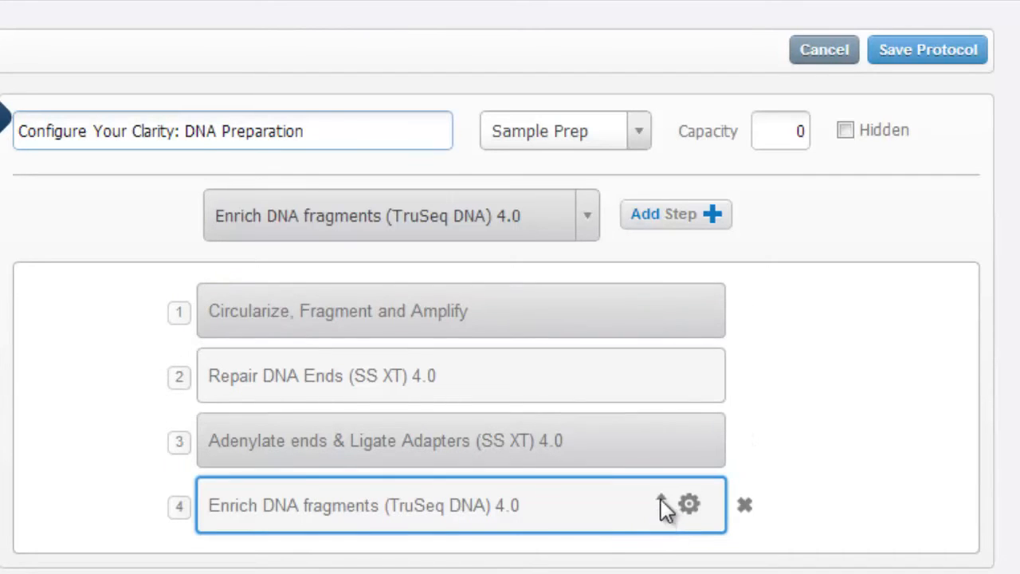
- Swap the order of the protocol's last two steps, swap them back, and save the protocol
{"action": "left_click", "coordinate": [660, 499]}
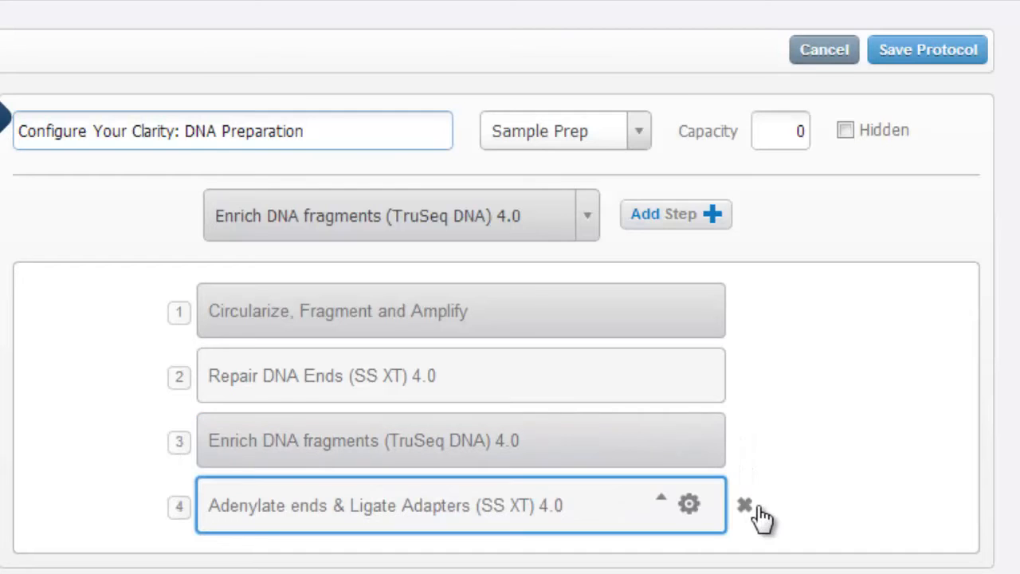
{"action": "left_click", "coordinate": [661, 496]}
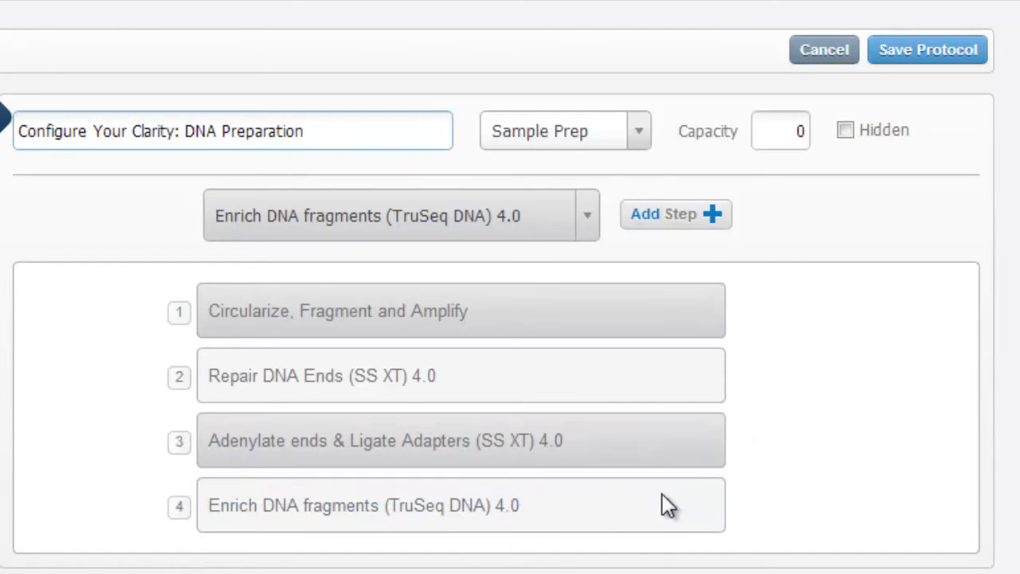
{"action": "left_click", "coordinate": [903, 60]}
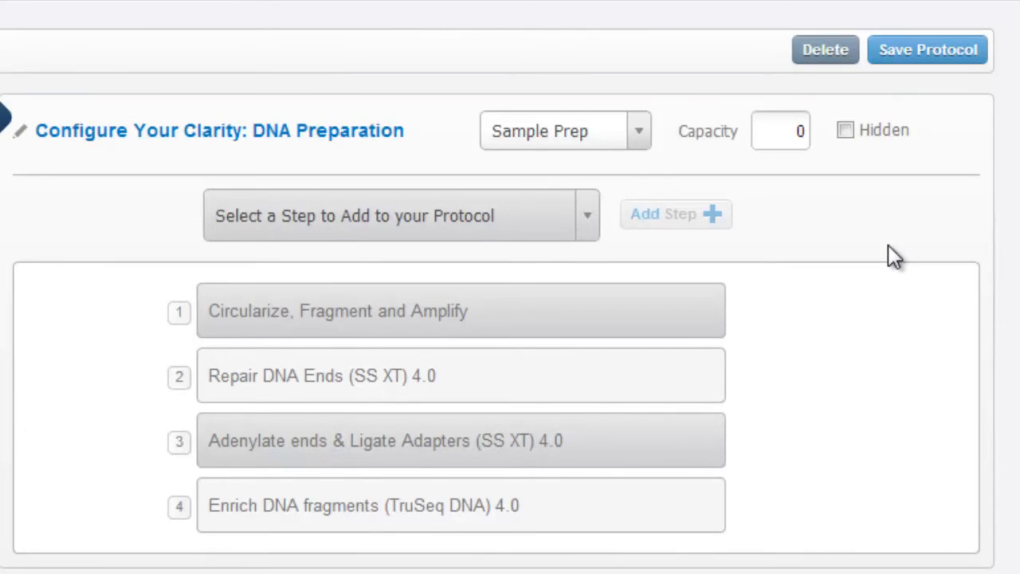
- Search the available steps for "Sort" and add "Sort Sequencing Samples" to the protocol
{"action": "left_click", "coordinate": [588, 216]}
{"action": "type", "text": "S"}
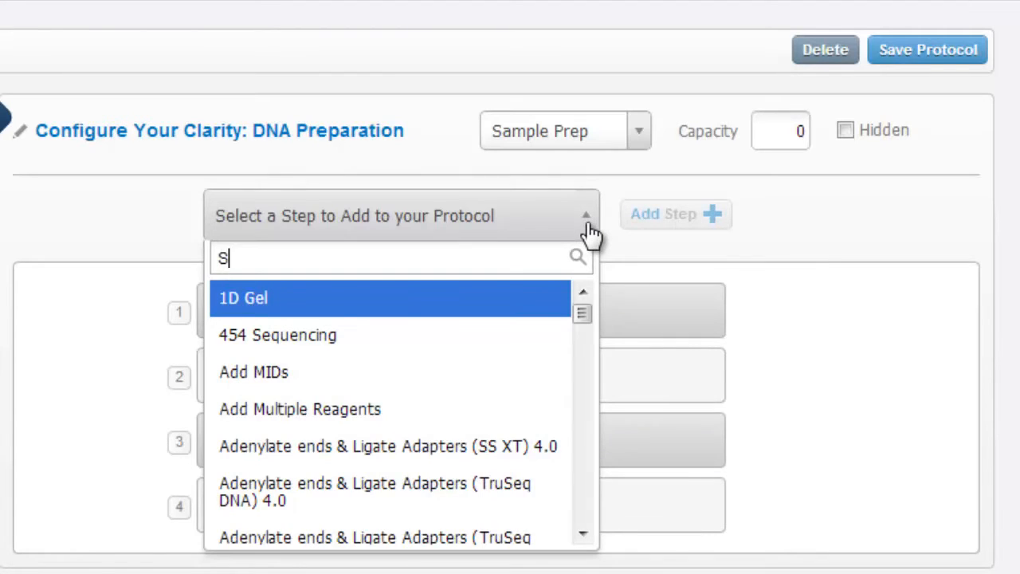
{"action": "type", "text": "ort"}
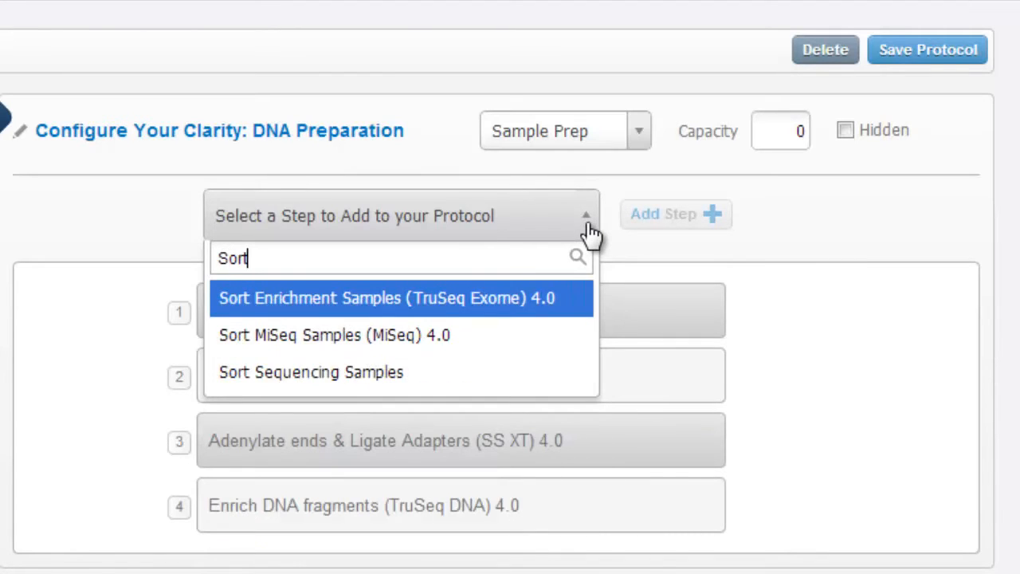
{"action": "left_click", "coordinate": [460, 371]}
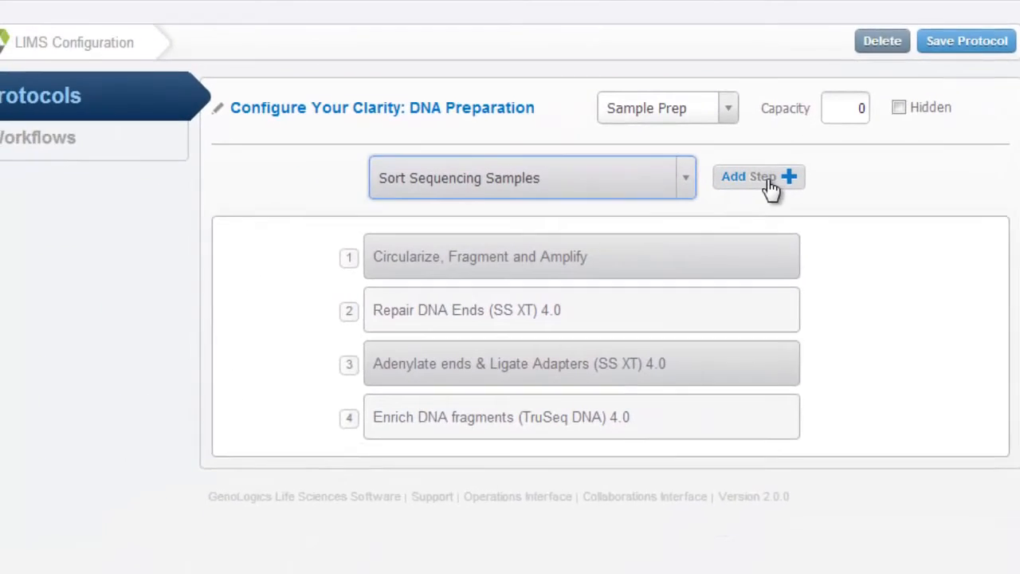
{"action": "left_click", "coordinate": [721, 204]}
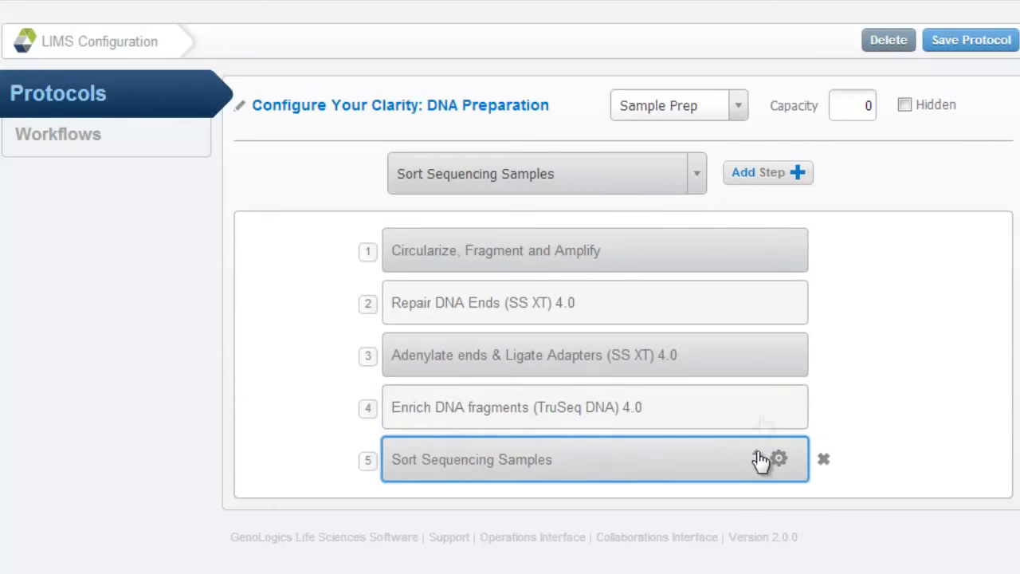
- Move the Sort Sequencing Samples step up to the first position in the protocol and save the protocol
{"action": "left_click_drag", "start_coordinate": [757, 460], "coordinate": [763, 407]}
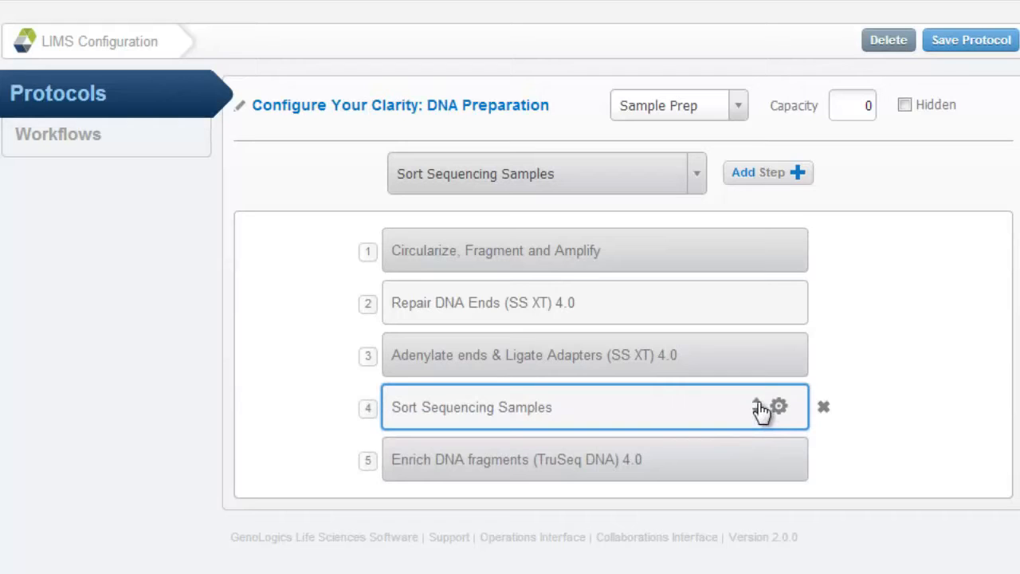
{"action": "left_click", "coordinate": [758, 408]}
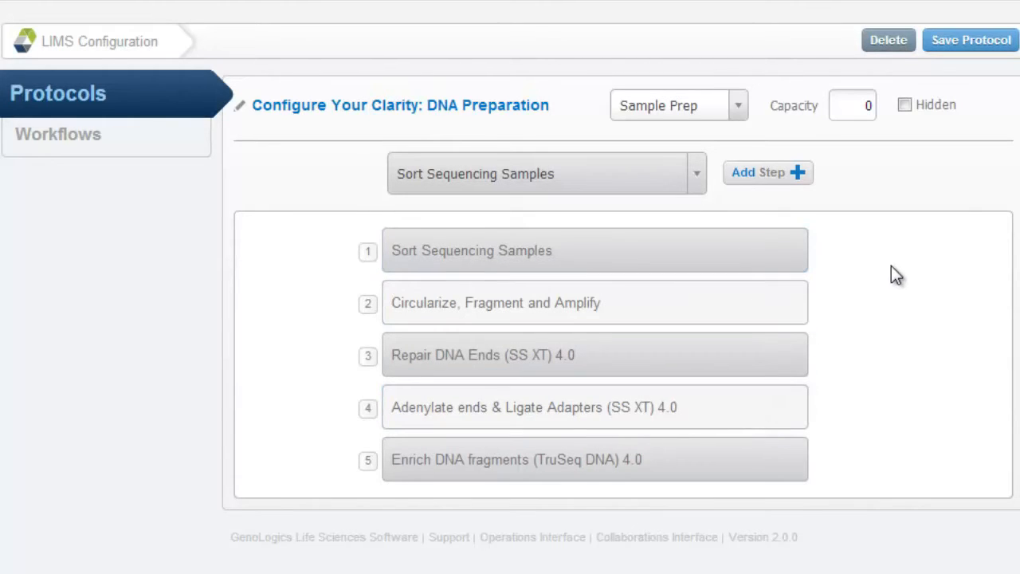
{"action": "mouse_move", "coordinate": [790, 256]}
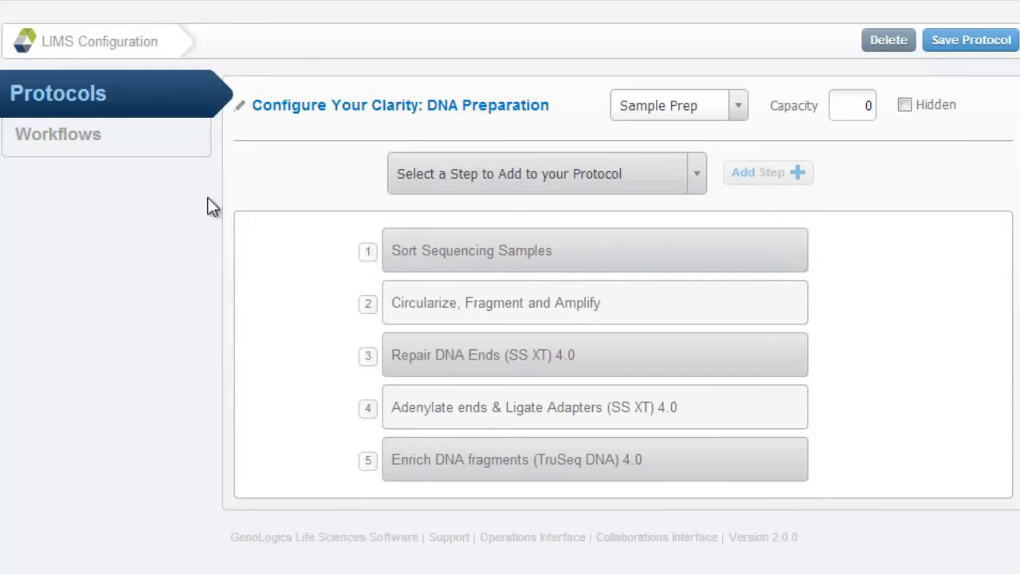
- Create a new workflow in the workflow configuration and name it "Configure Clarity: Sample Workflow"
{"action": "left_click", "coordinate": [43, 150]}
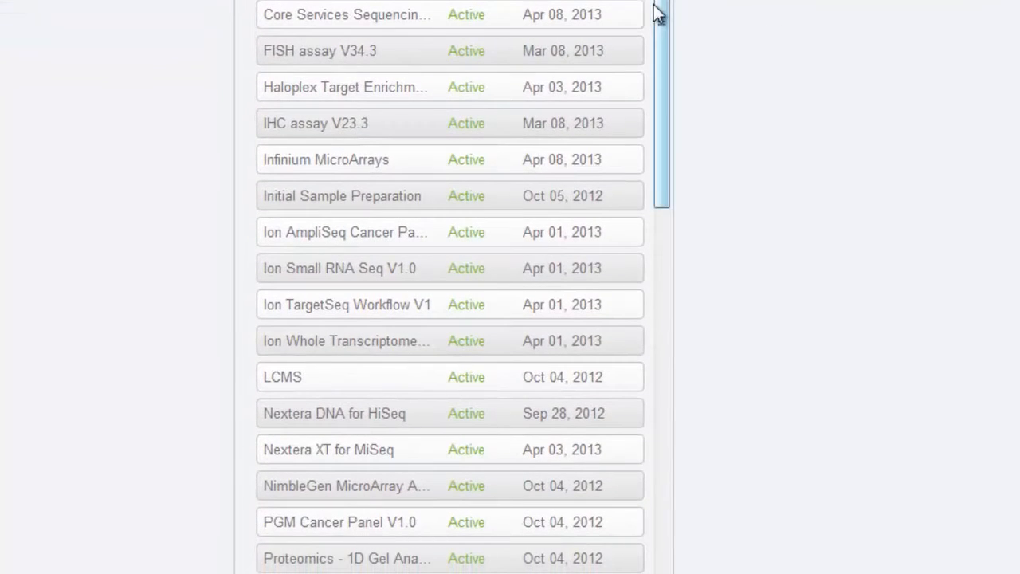
{"action": "scroll", "coordinate": [654, 12], "scroll_direction": "down", "scroll_amount": 10}
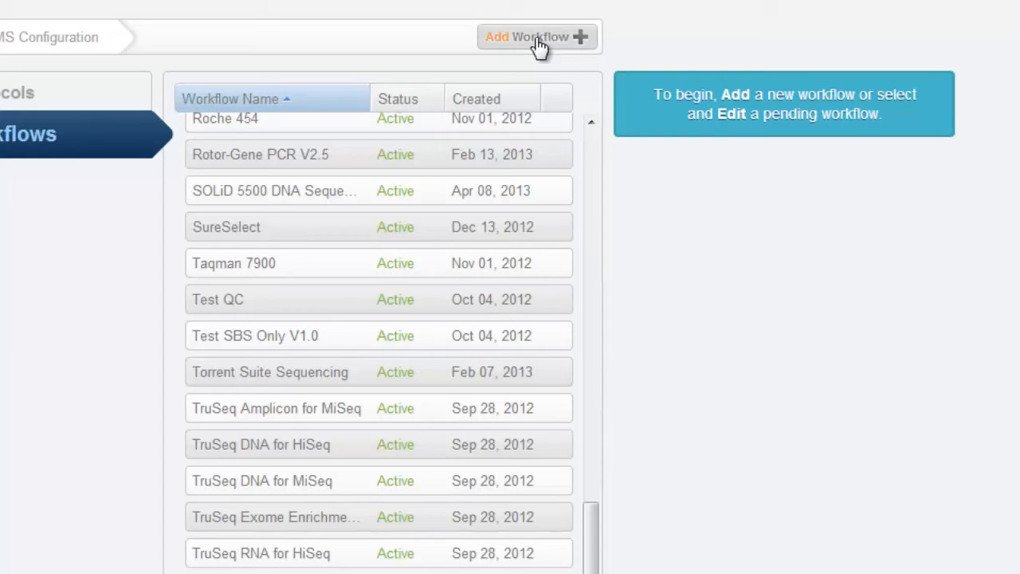
{"action": "left_click", "coordinate": [540, 47]}
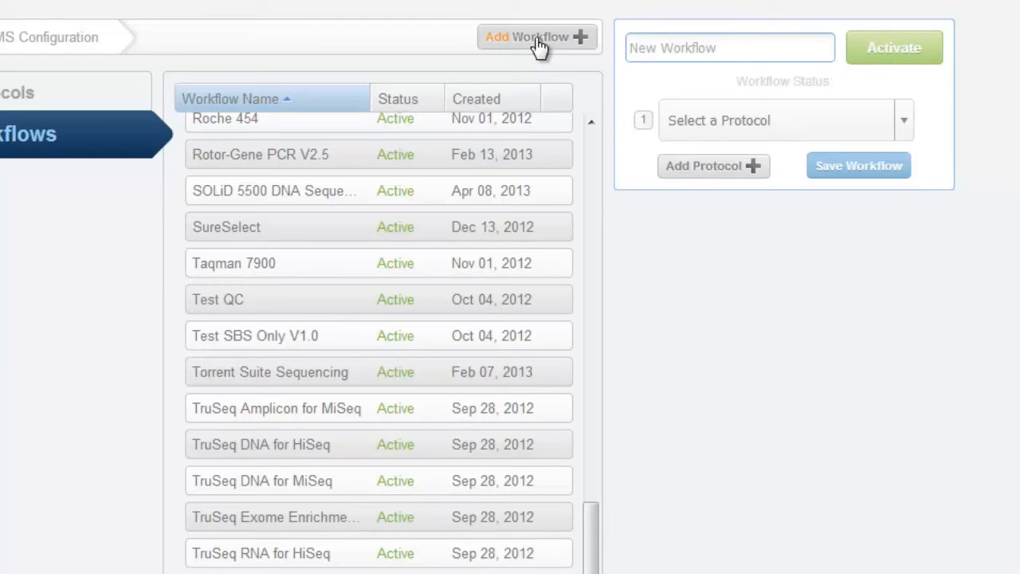
{"action": "type", "text": "Configure Clarity: Sample Workflow"}
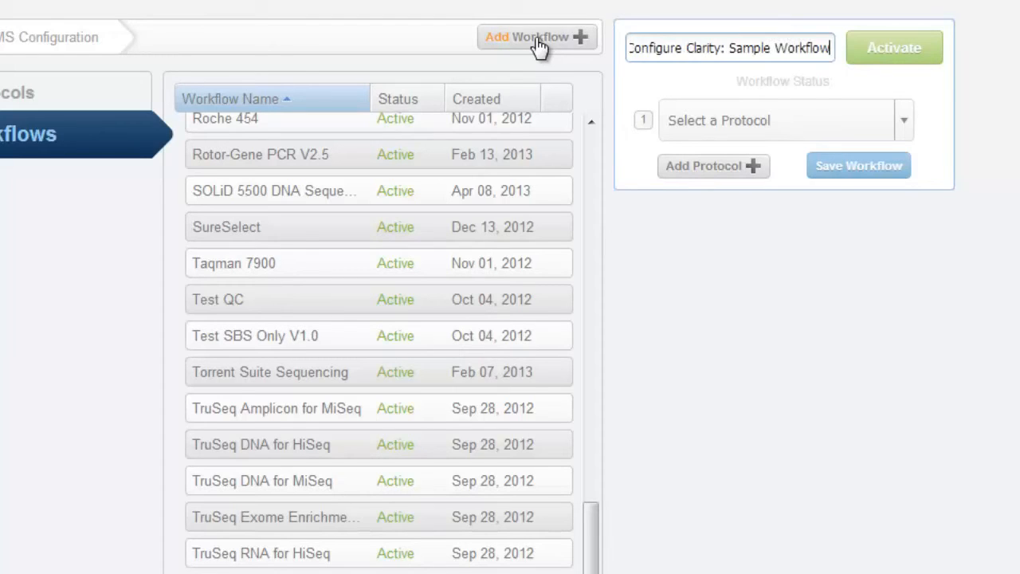
- Set the workflow's first protocol to DNA Initial QC
{"action": "left_click", "coordinate": [758, 126]}
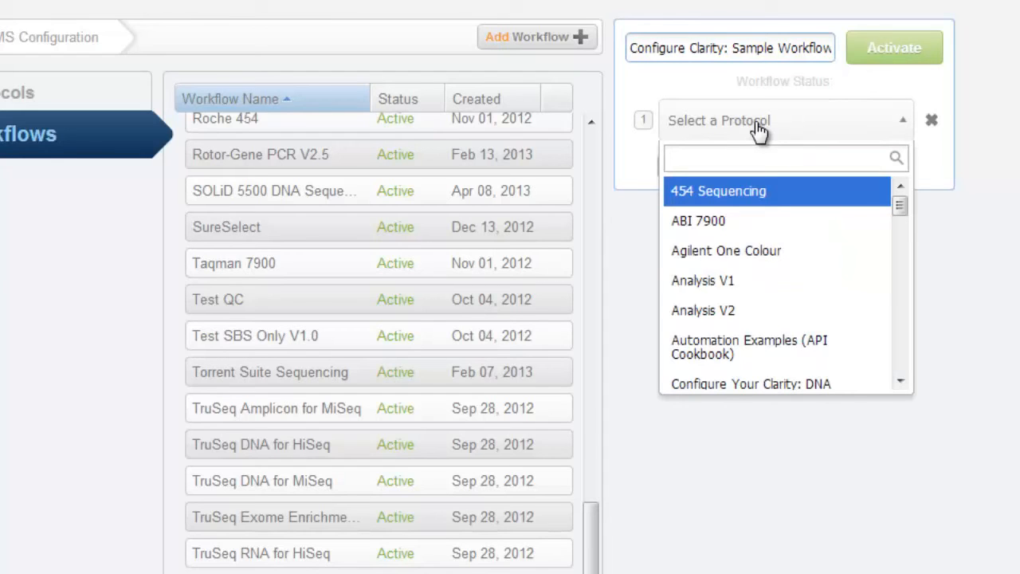
{"action": "type", "text": "QC"}
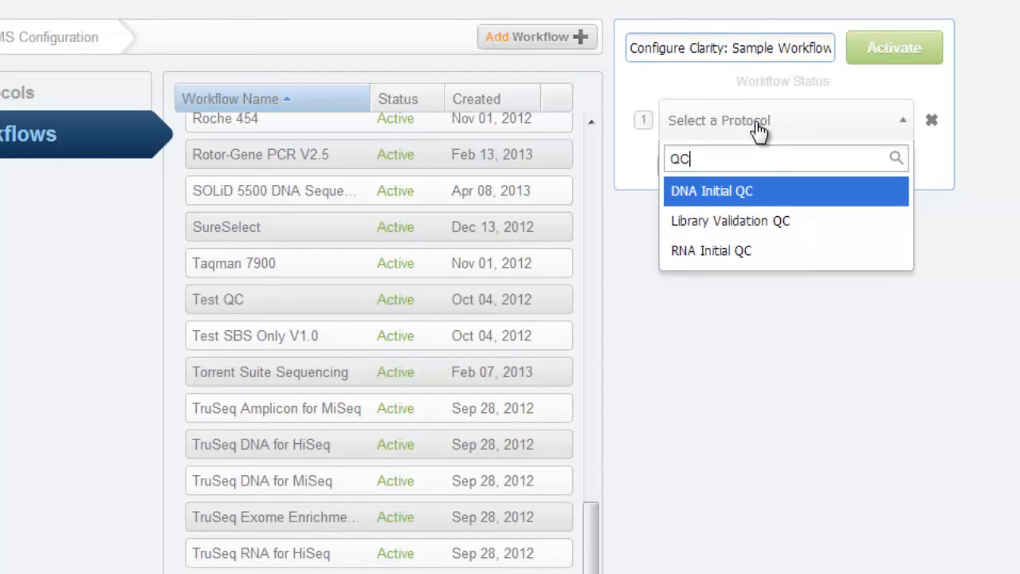
{"action": "left_click", "coordinate": [762, 199]}
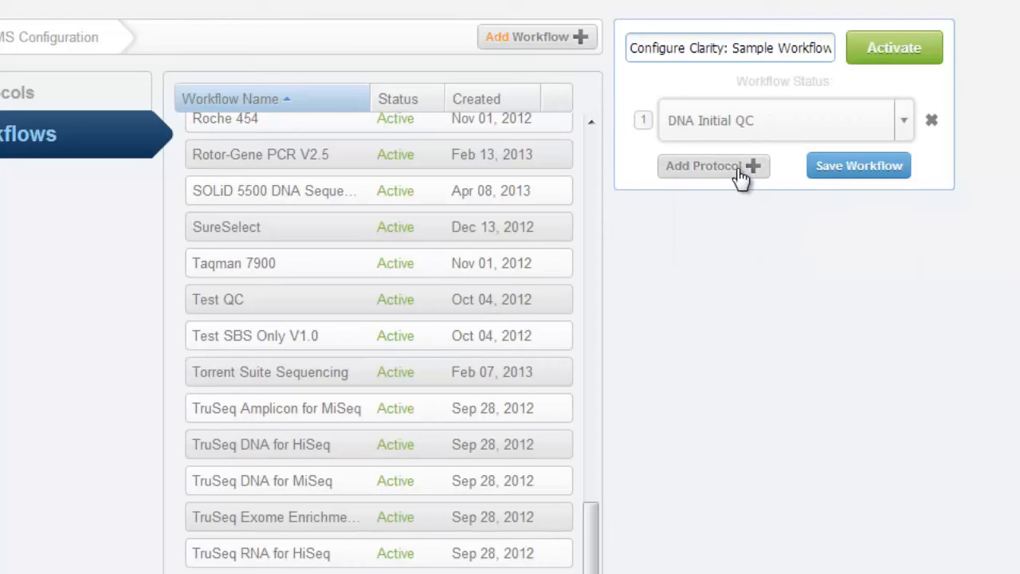
- Add a second protocol to the workflow and set it to "Configure Your Clarity: DNA Preparation"
{"action": "left_click", "coordinate": [741, 167]}
{"action": "left_click", "coordinate": [741, 170]}
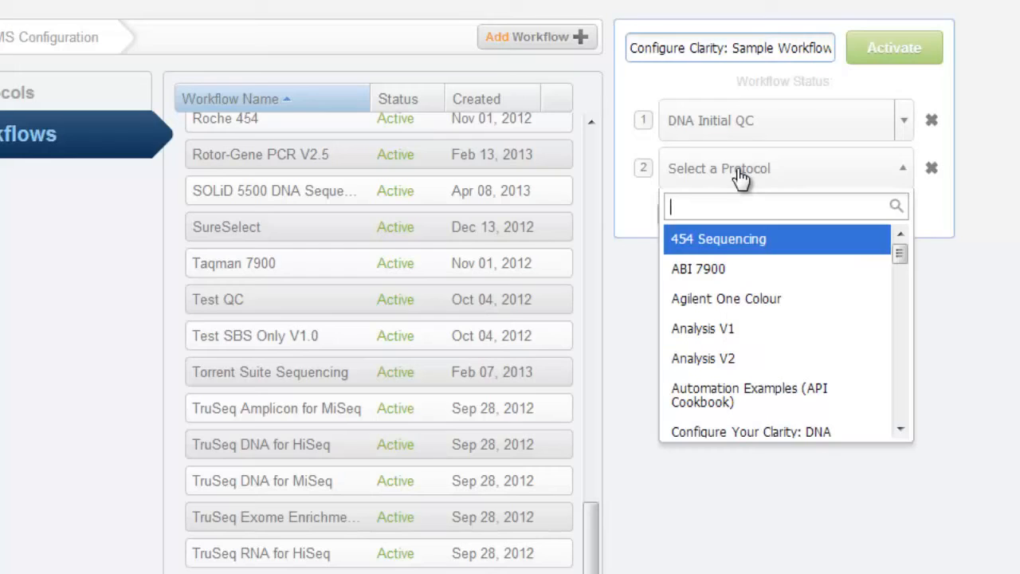
{"action": "type", "text": "Conf"}
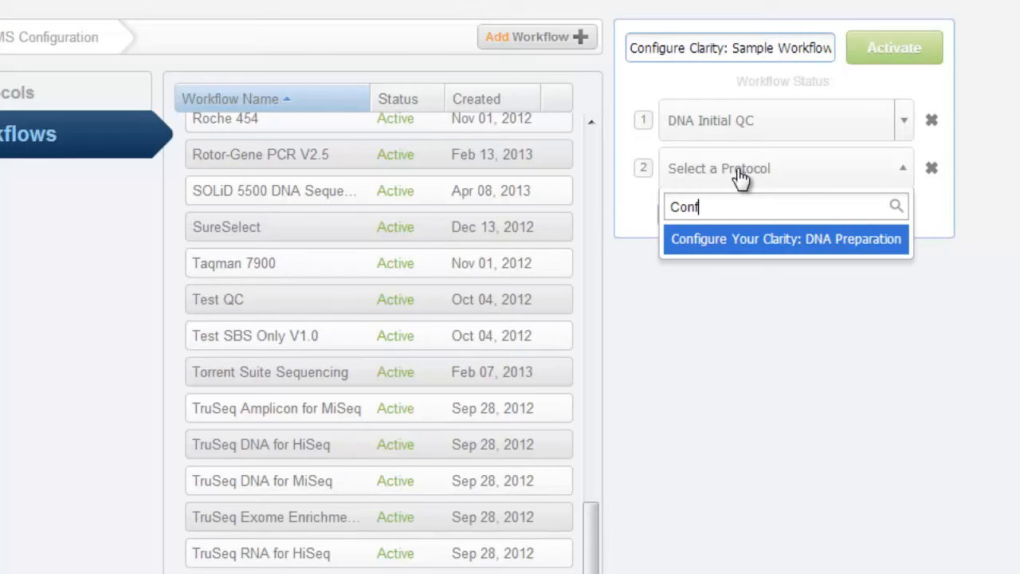
{"action": "left_click", "coordinate": [742, 240]}
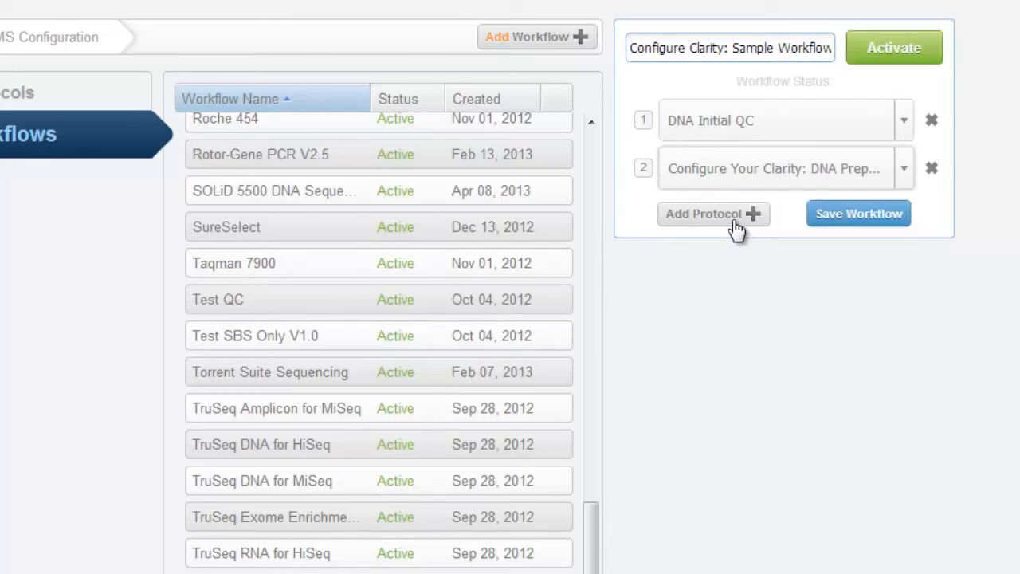
- Add a third protocol to the workflow and set it to "Illumina Sequencing of Prepped Library"
{"action": "left_click", "coordinate": [734, 217]}
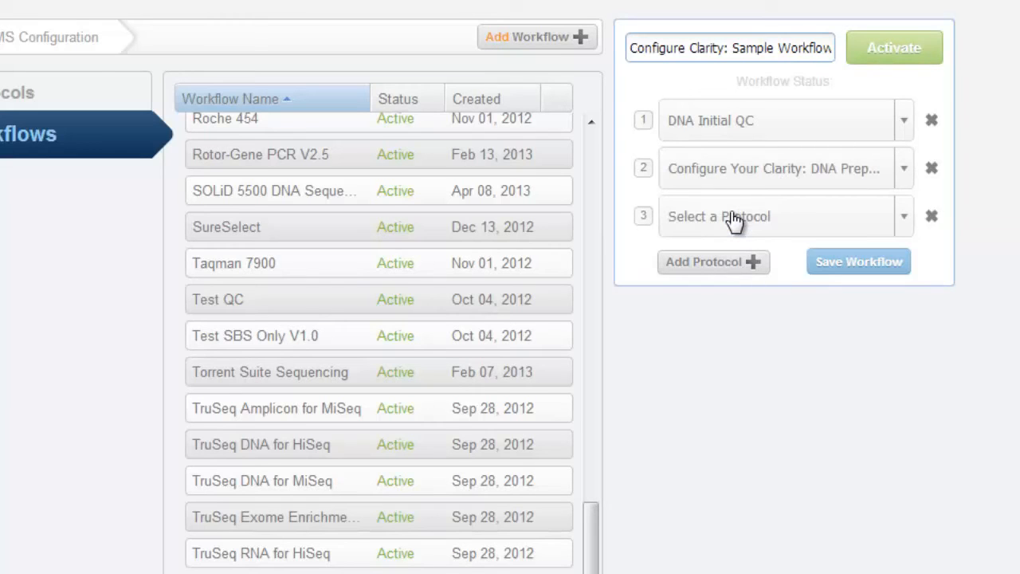
{"action": "left_click", "coordinate": [734, 217]}
{"action": "type", "text": "sequ"}
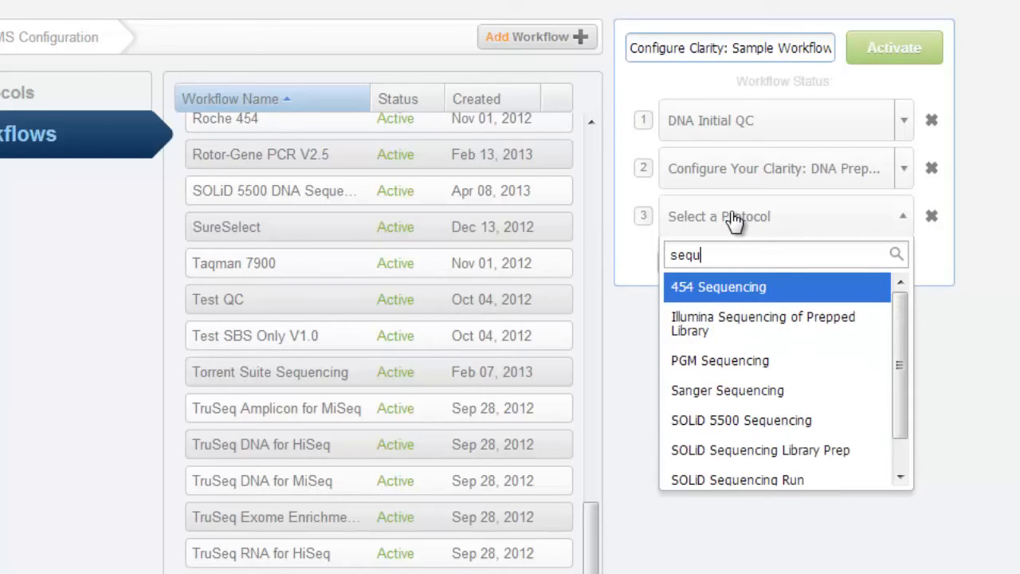
{"action": "left_click", "coordinate": [854, 335]}
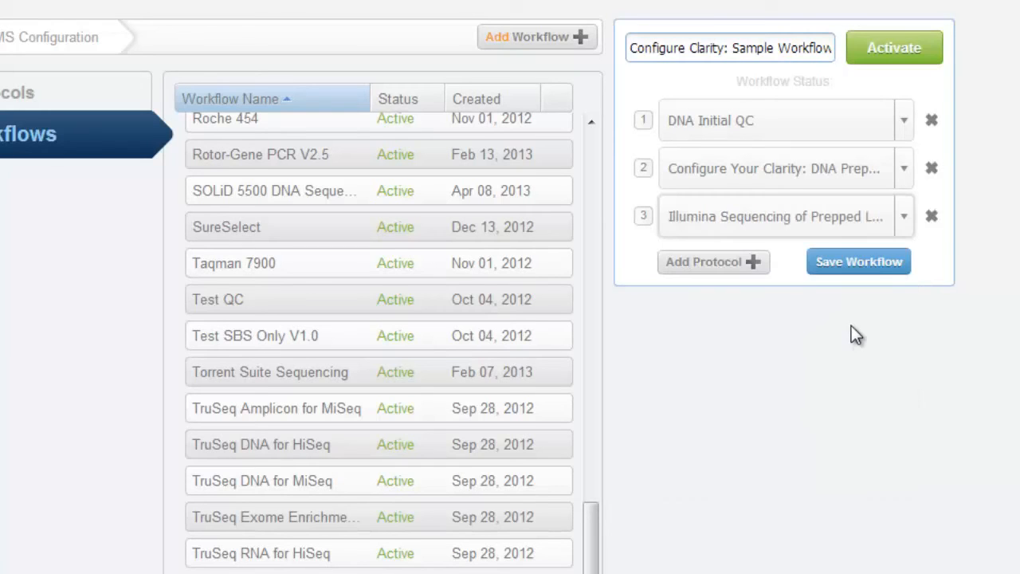
- Save the sample workflow as pending, look through the workflow list, and dismiss the confirmation message
{"action": "left_click", "coordinate": [868, 267]}
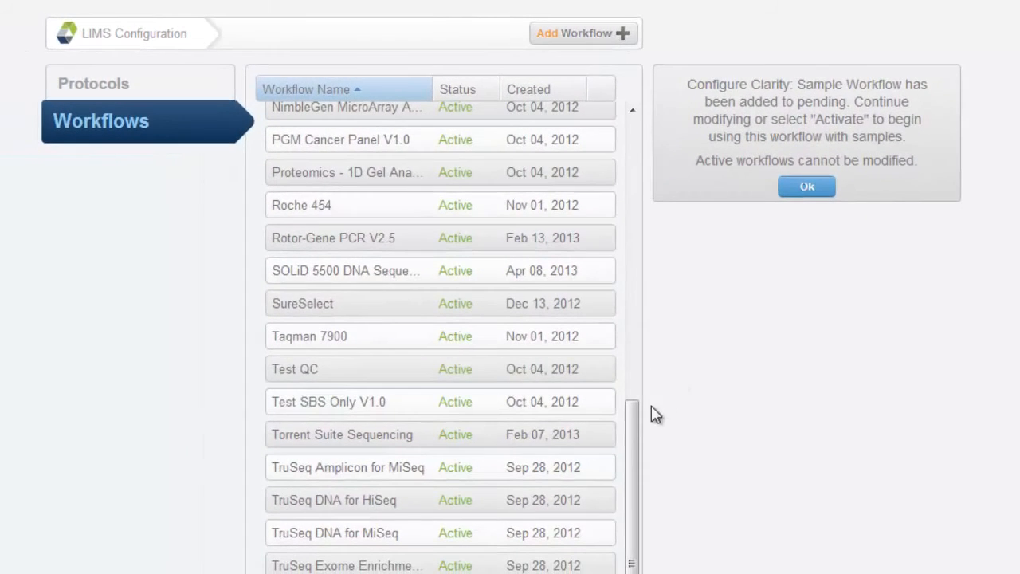
{"action": "left_click_drag", "start_coordinate": [634, 426], "coordinate": [637, 523]}
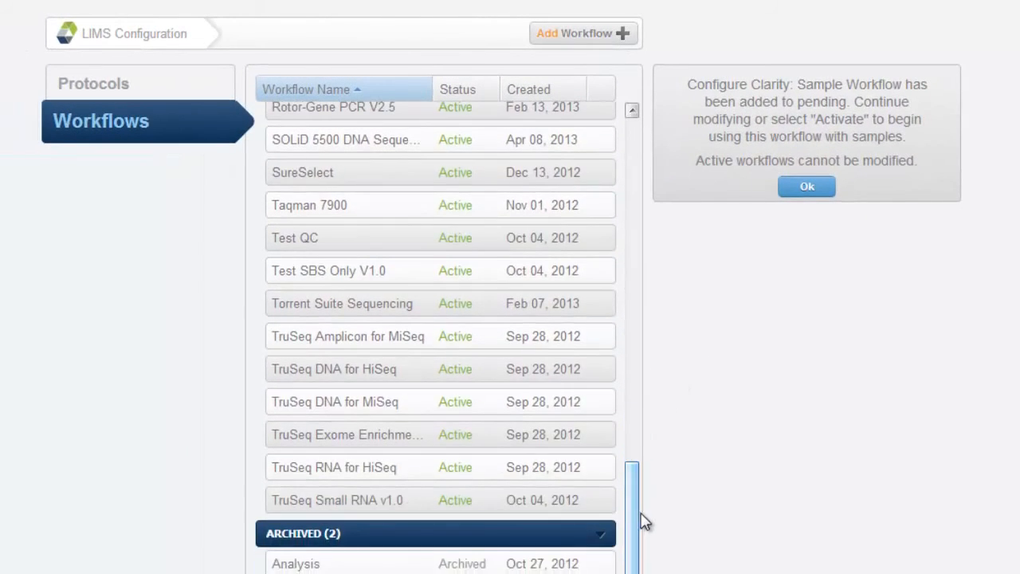
{"action": "scroll", "coordinate": [700, 403], "scroll_direction": "down", "scroll_amount": 4}
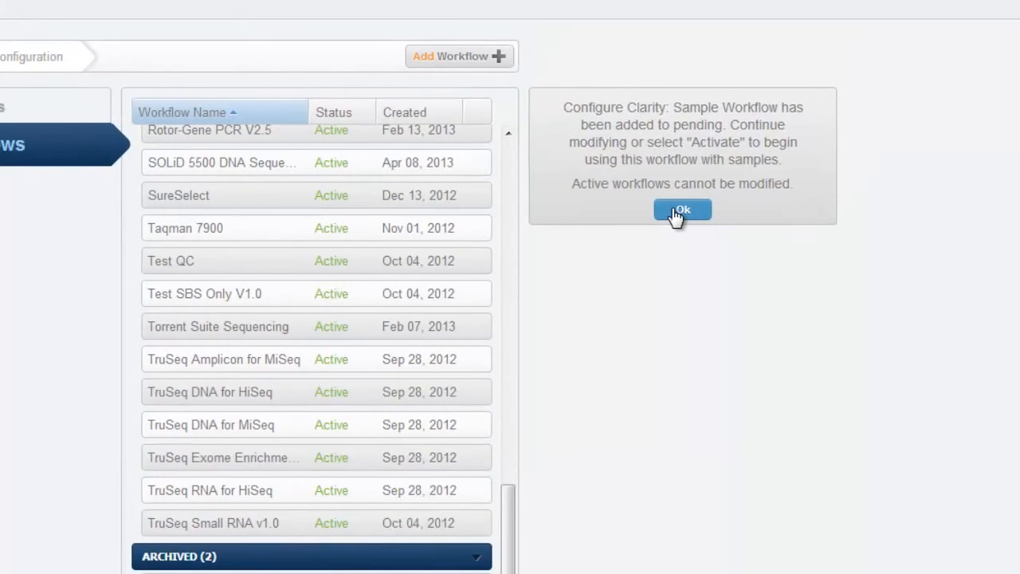
{"action": "left_click", "coordinate": [680, 211]}
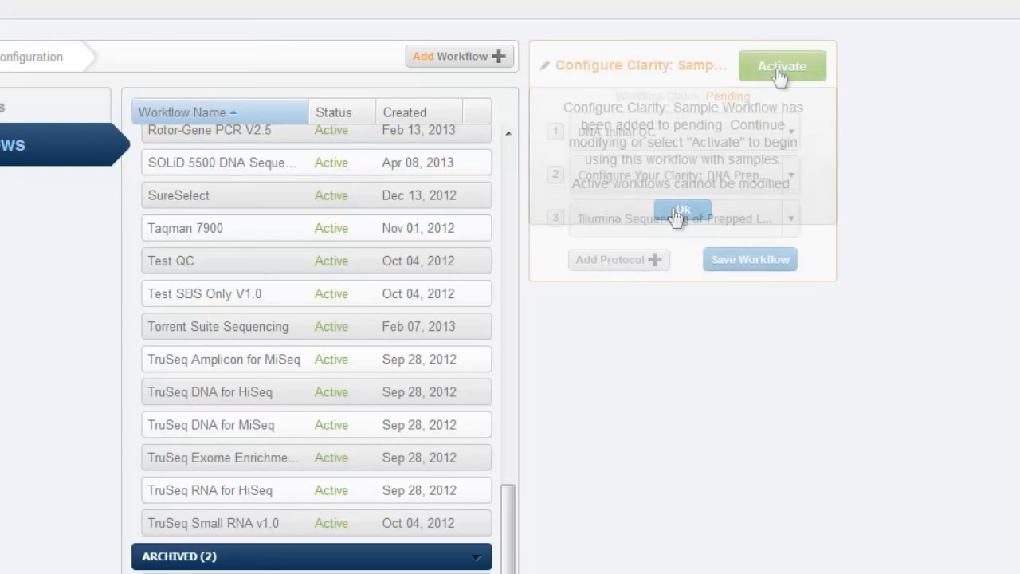